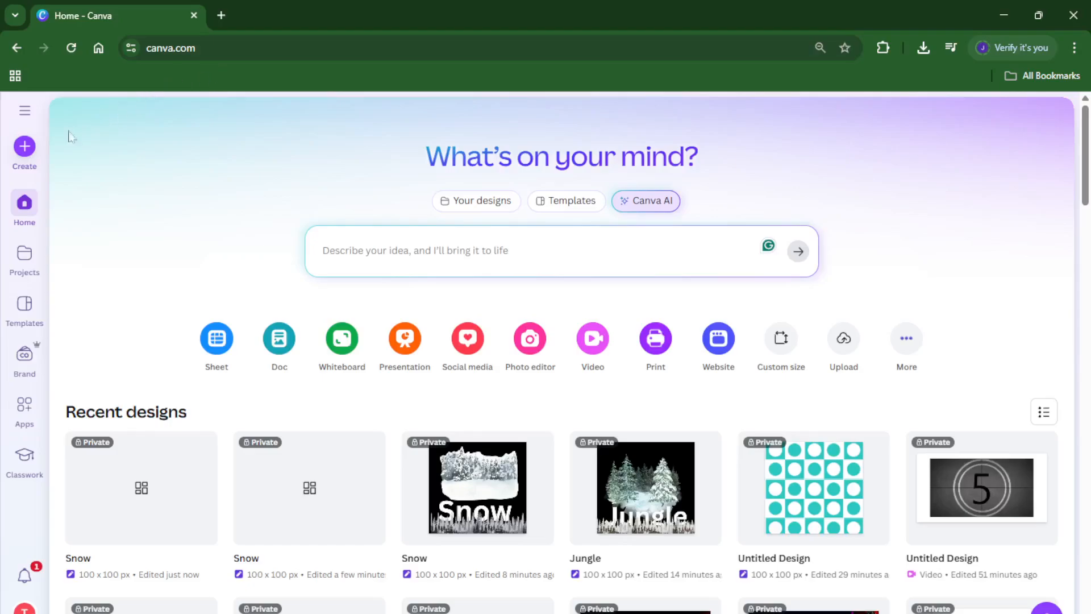
# Create a new custom-size design measuring 100 × 100 px
pyautogui.click(24, 149)
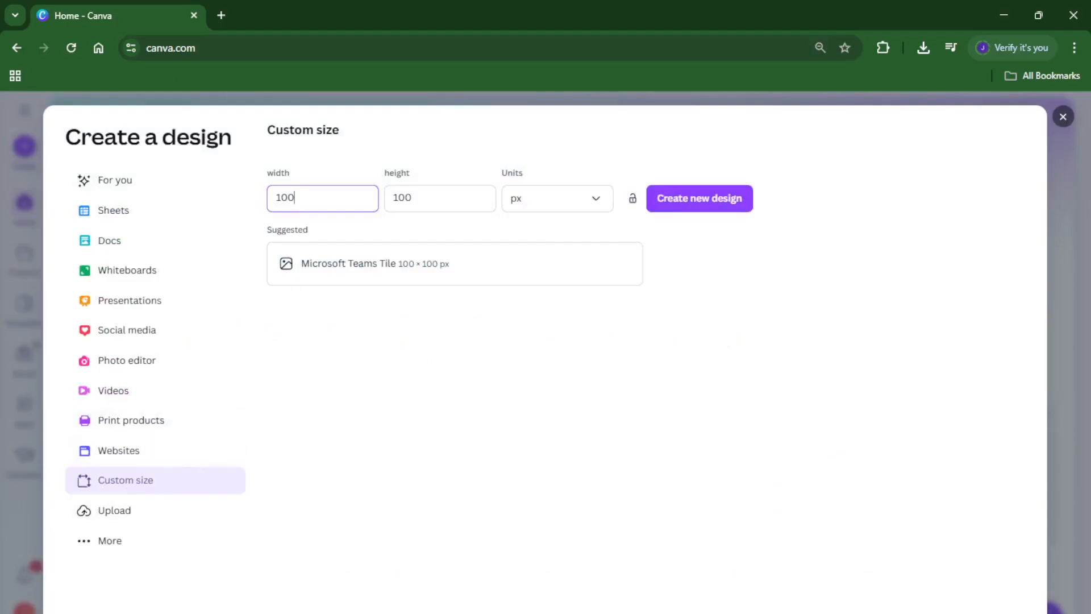
pyautogui.click(732, 207)
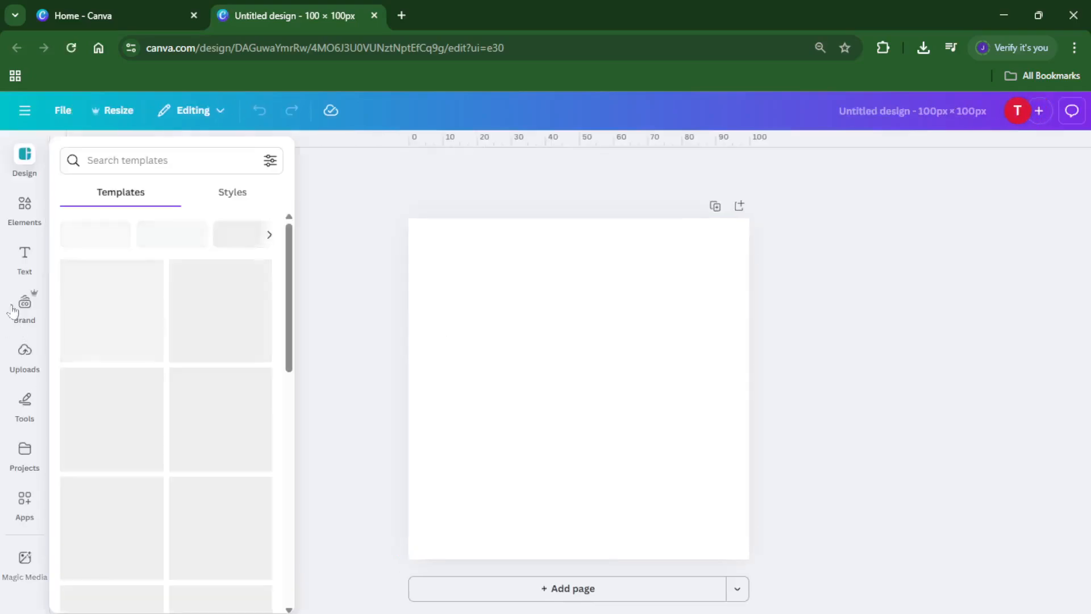
# Add a heading to the page and make it read "Snow"
pyautogui.click(25, 263)
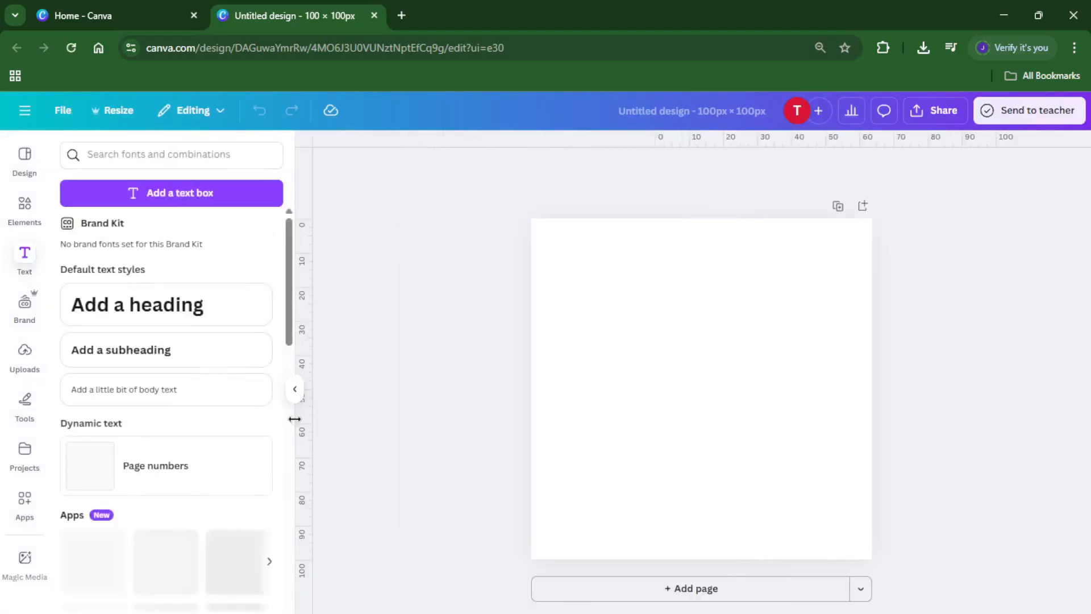
pyautogui.click(195, 309)
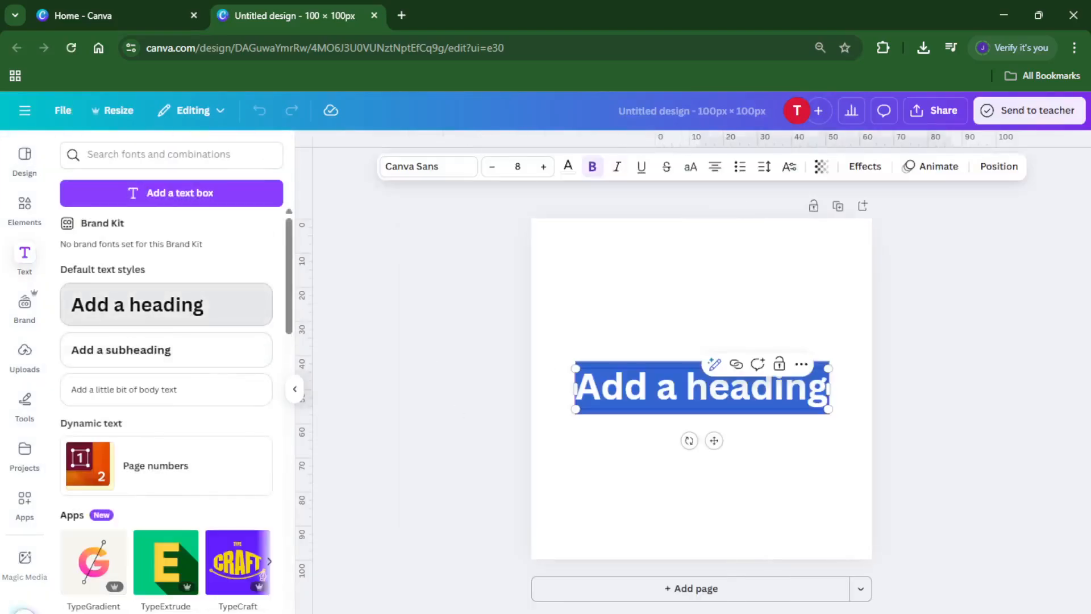
pyautogui.write('S')
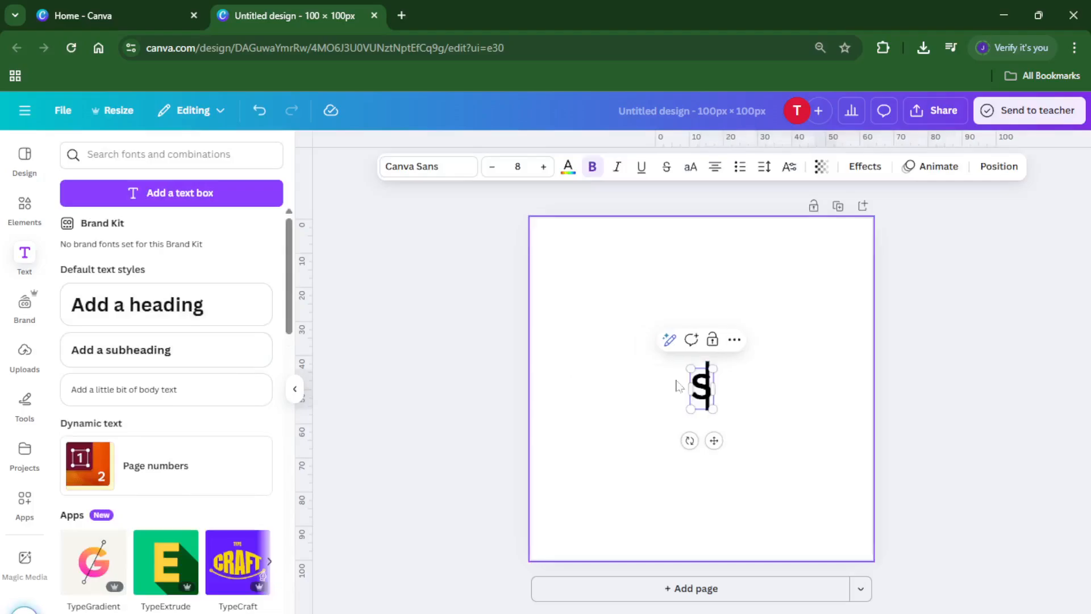
pyautogui.write('iow')
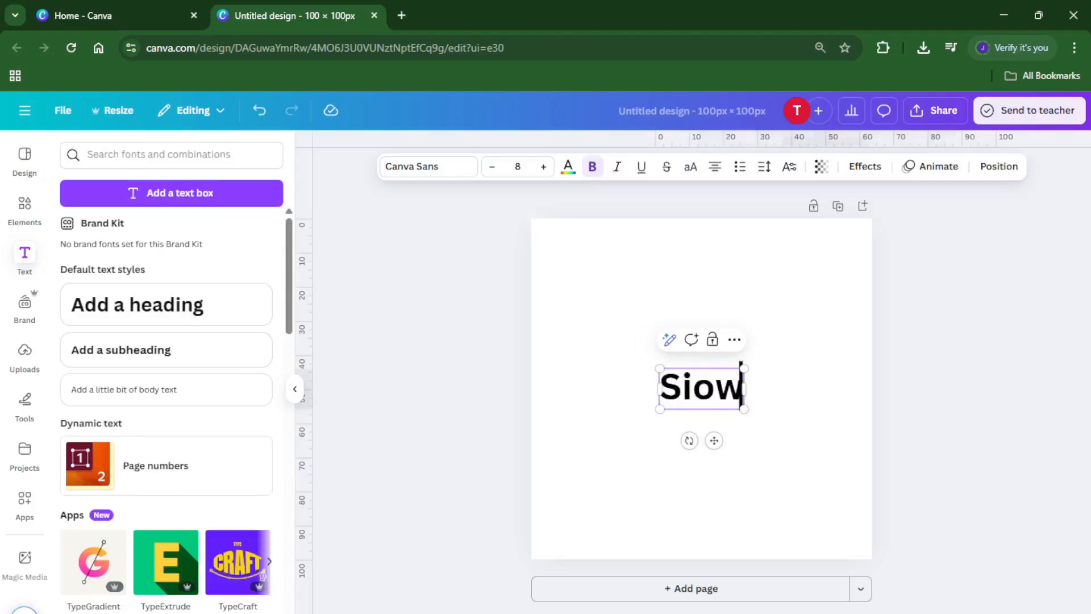
pyautogui.press('BackSpace')
pyautogui.press('BackSpace')
pyautogui.press('BackSpace')
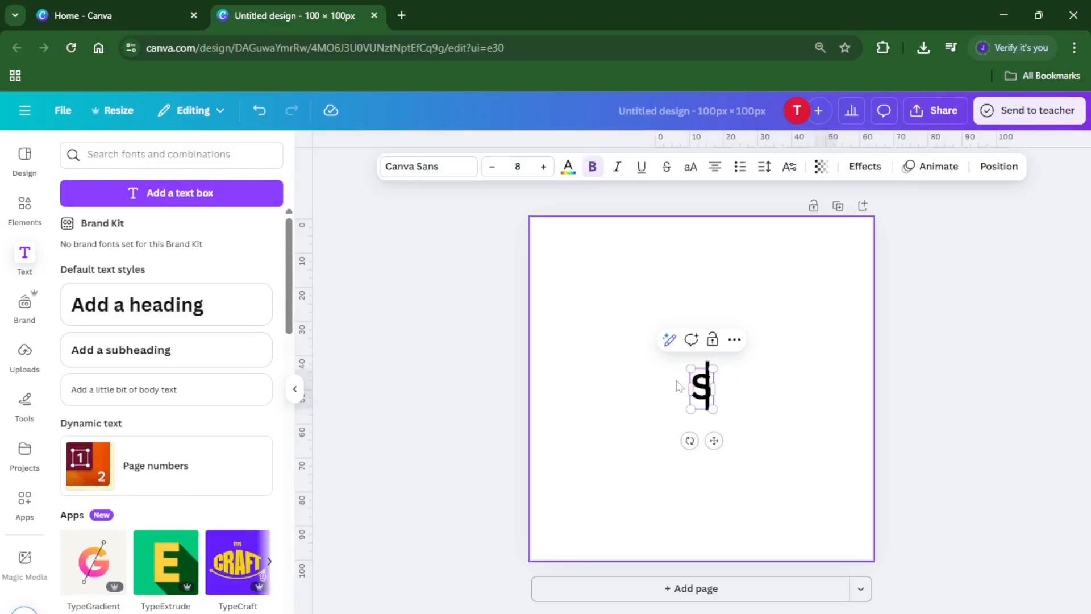
pyautogui.write('now')
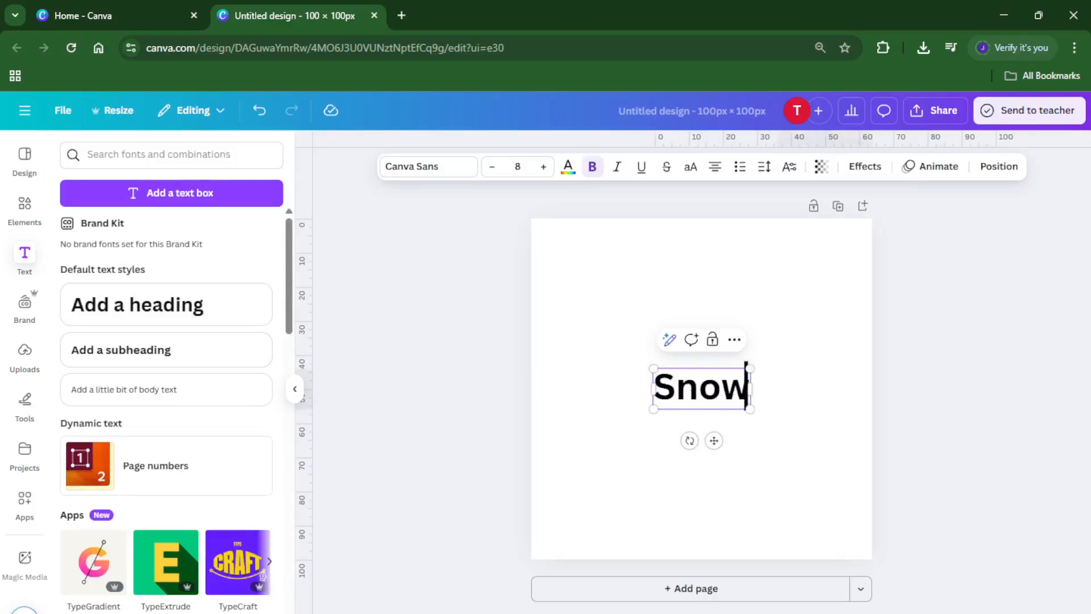
# Set the text colour of the "Snow" heading to white
pyautogui.click(566, 168)
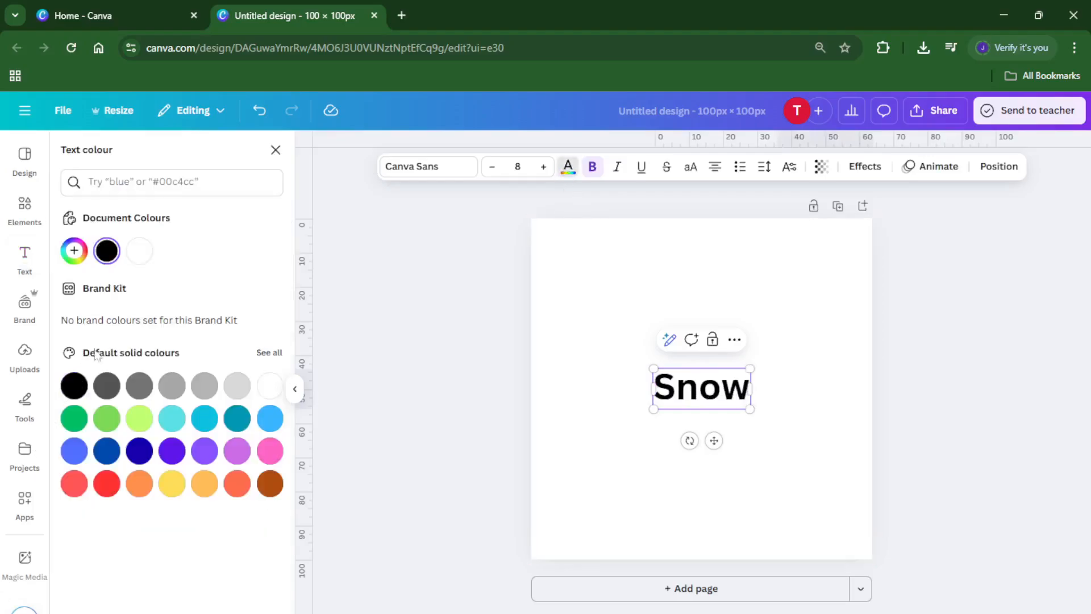
pyautogui.click(270, 386)
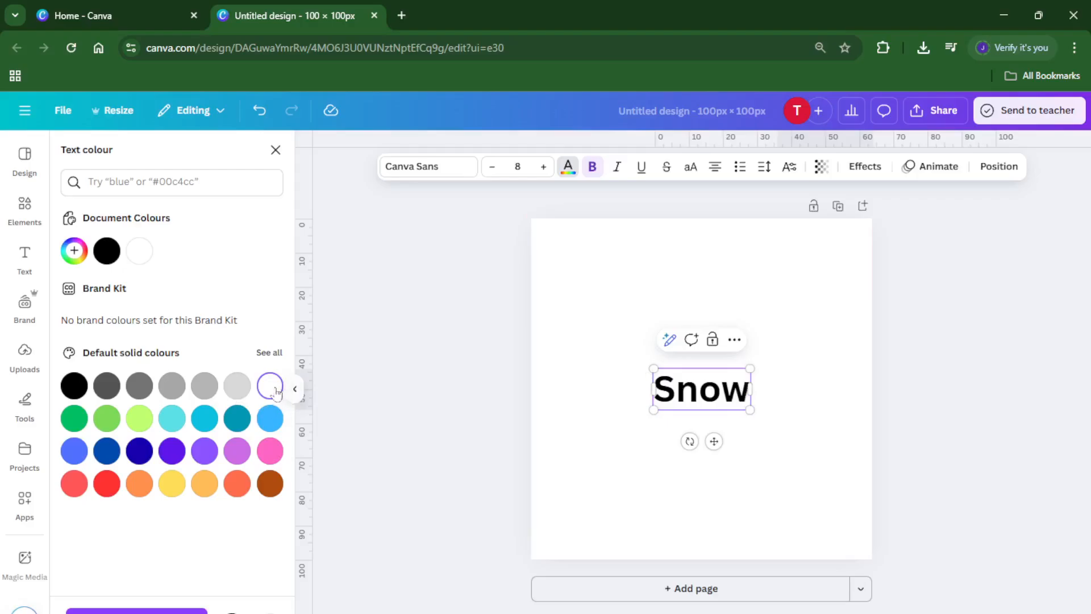
pyautogui.click(771, 319)
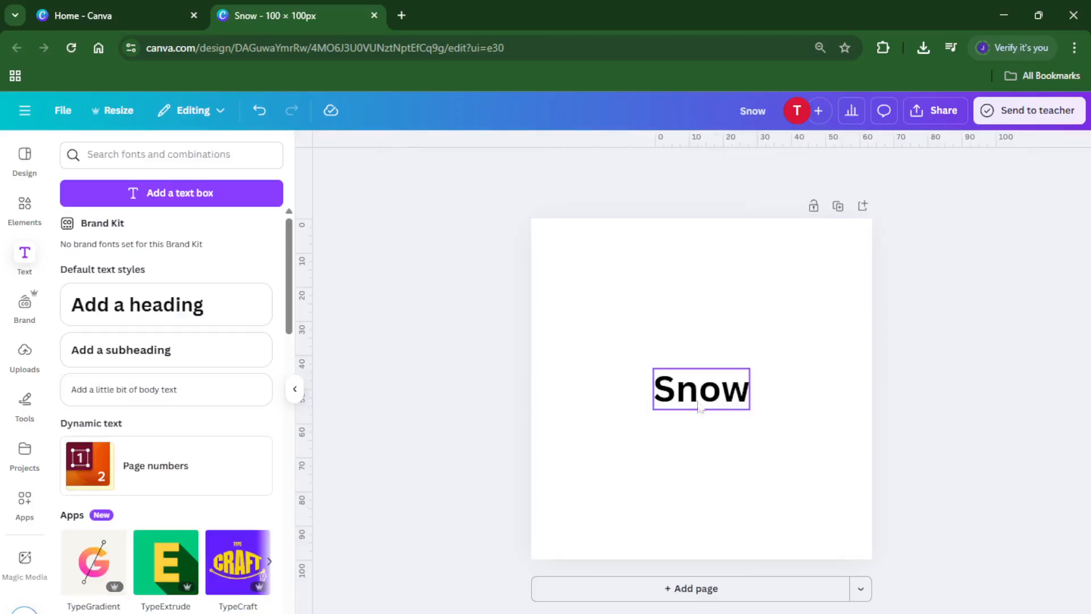
pyautogui.click(705, 398)
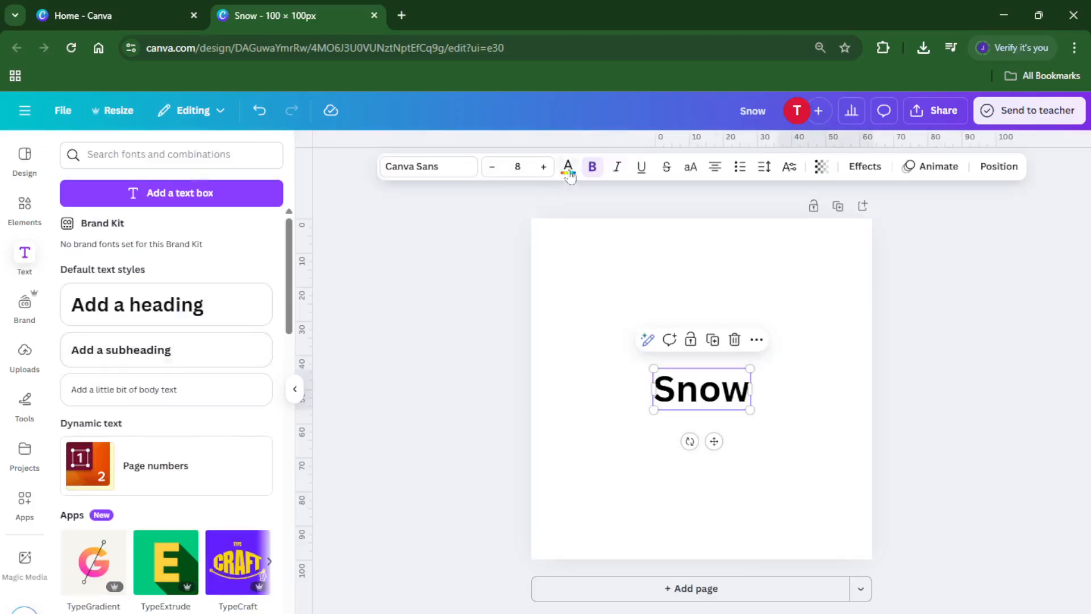
pyautogui.click(568, 166)
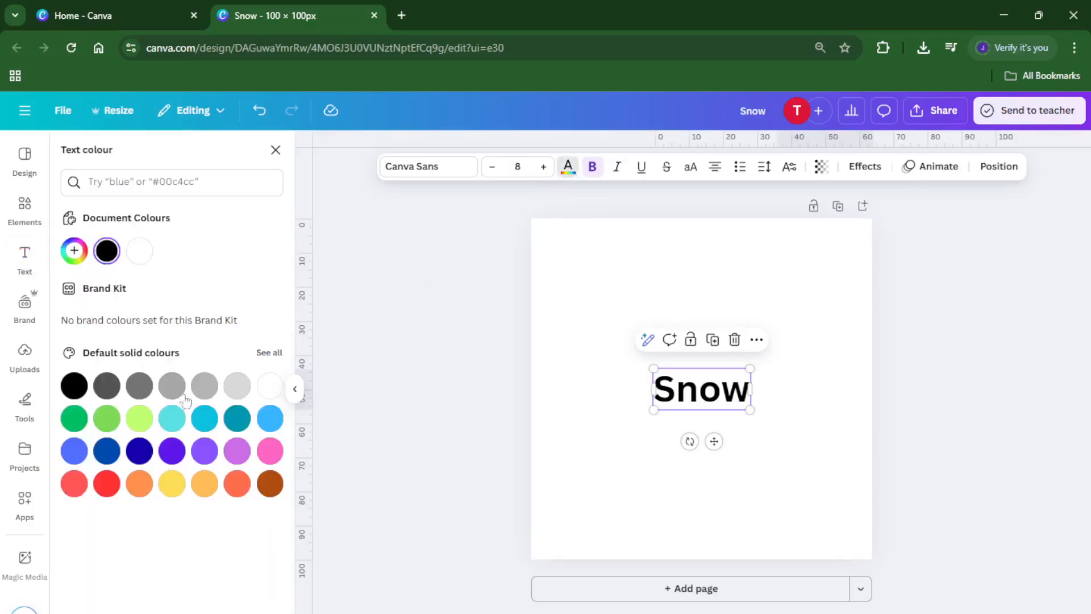
pyautogui.click(270, 386)
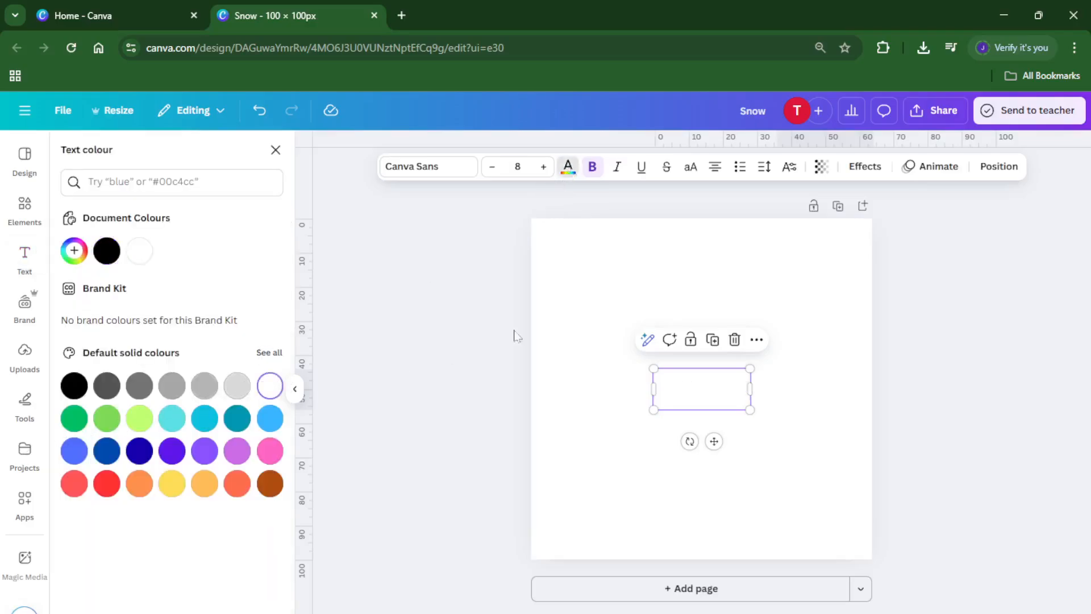
# Set the page background colour to solid black
pyautogui.click(566, 301)
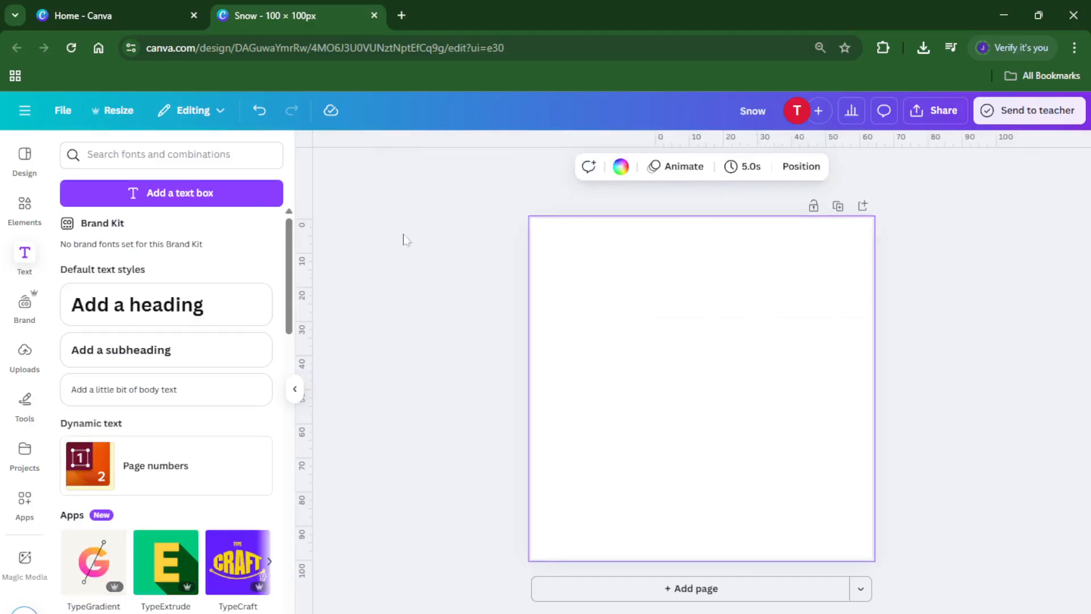
pyautogui.click(621, 166)
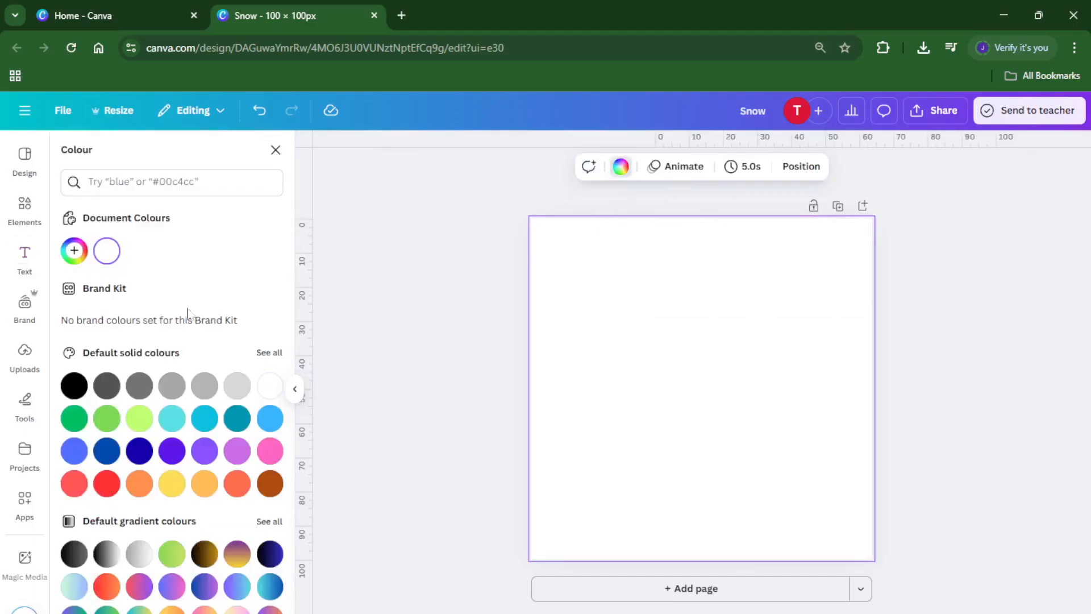
pyautogui.click(74, 386)
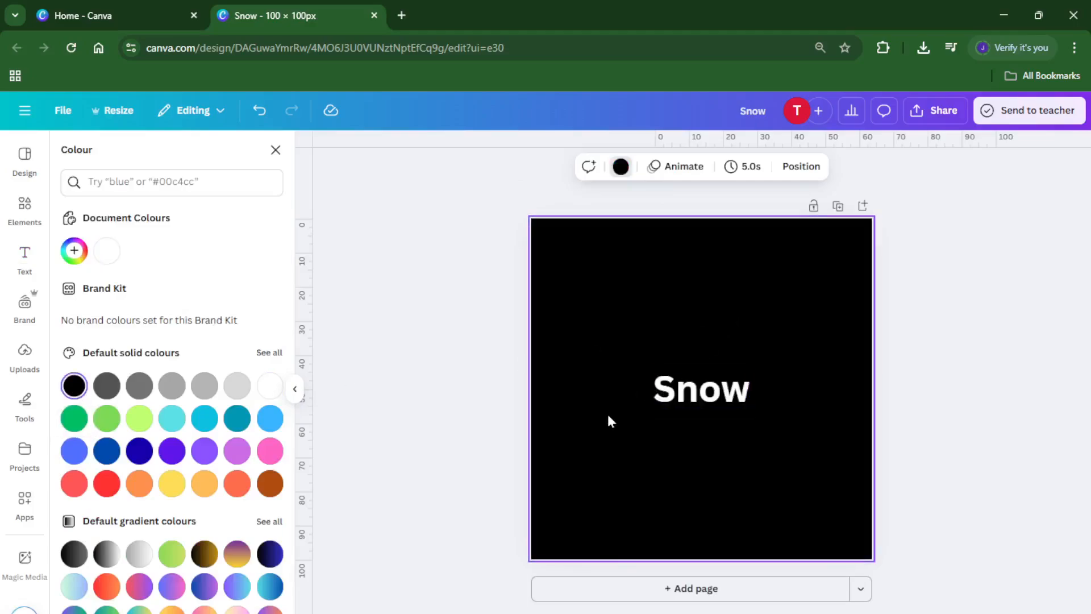
# Paste the copied large "Snow" text with its row of grey trees and shift both down about 10 px
pyautogui.hotkey('ctrl', 'v')
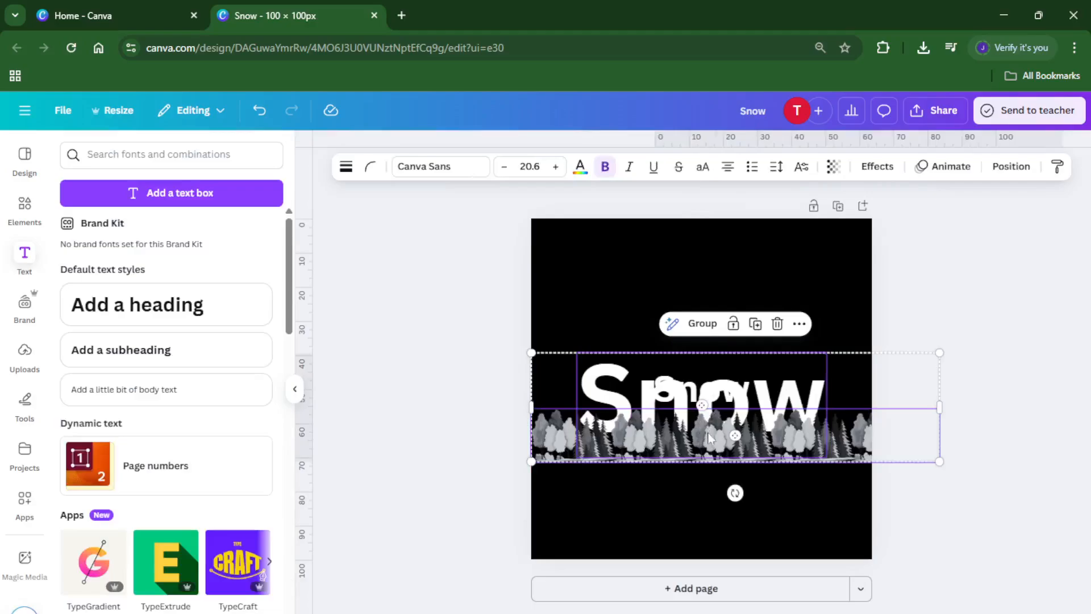
pyautogui.press('Down')
pyautogui.press('Down')
pyautogui.press('Down')
pyautogui.press('Down')
pyautogui.press('Down')
pyautogui.press('Down')
pyautogui.press('Down')
pyautogui.press('Down')
pyautogui.press('Down')
pyautogui.press('Down')
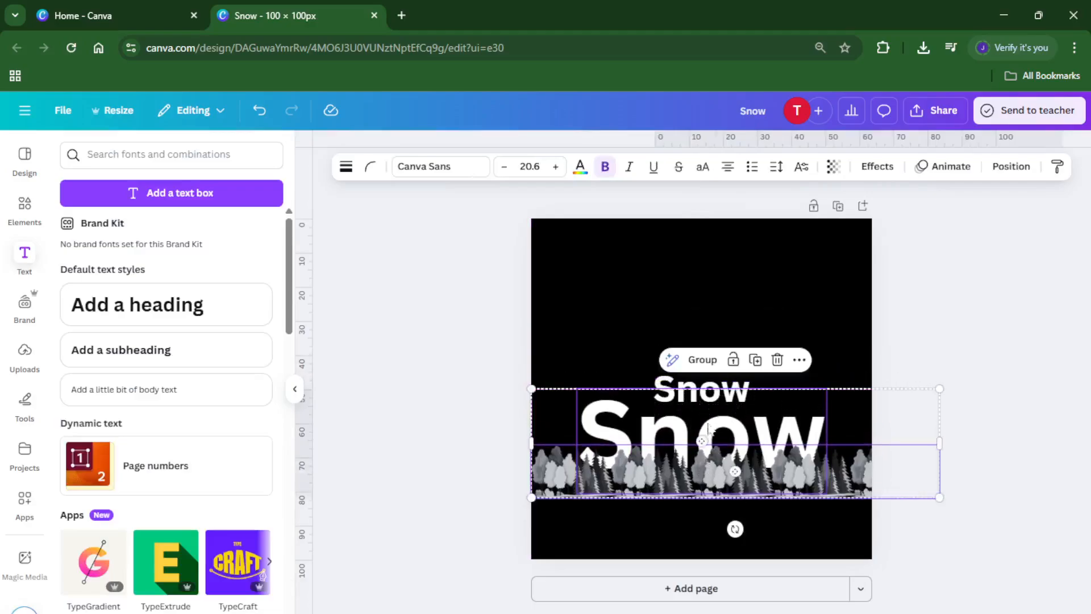
# Delete the smaller "Snow" heading that overlaps the large pasted text
pyautogui.click(689, 391)
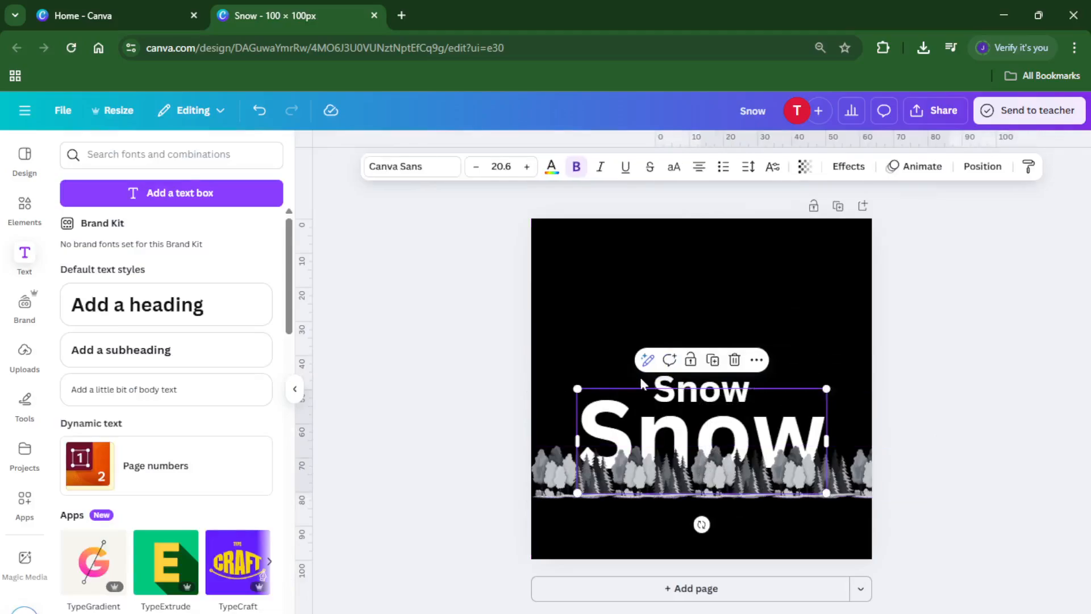
pyautogui.doubleClick(672, 389)
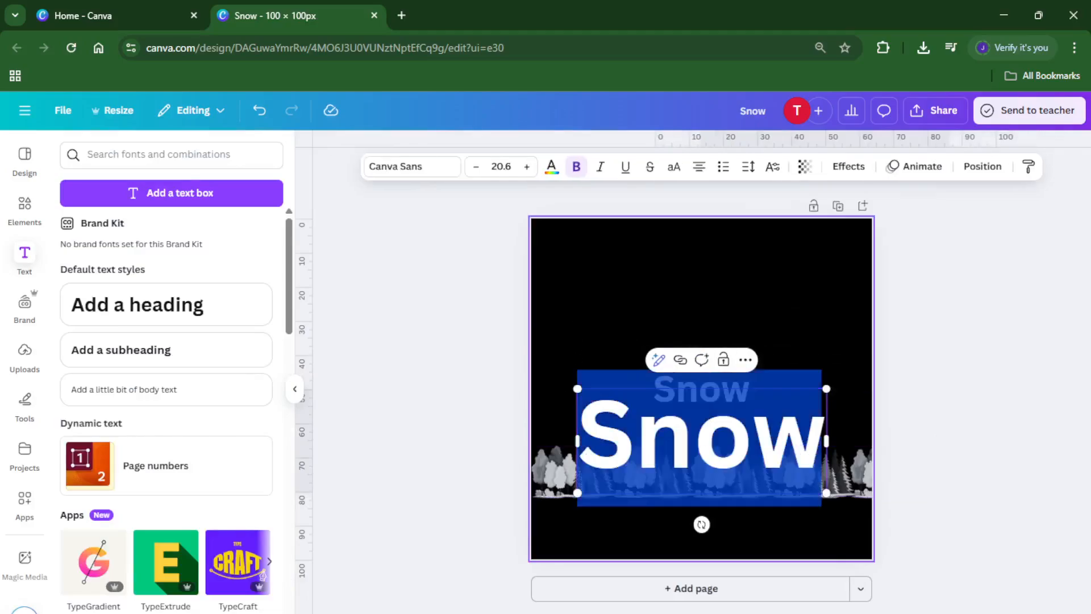
pyautogui.click(866, 314)
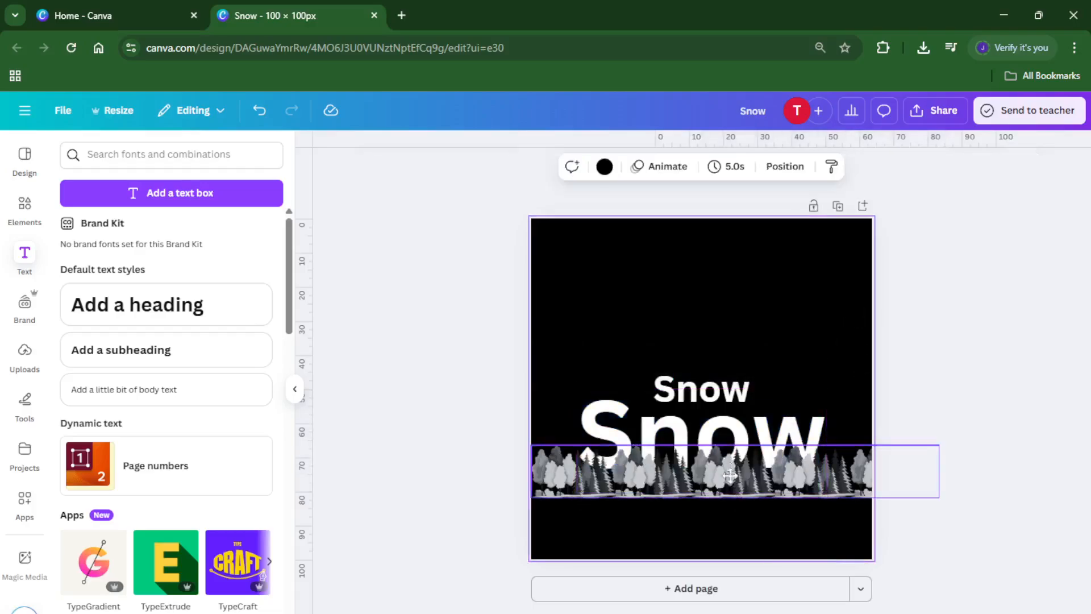
pyautogui.moveTo(730, 456); pyautogui.dragTo(730, 490)
pyautogui.hotkey('ctrl', 'z')
pyautogui.hotkey('ctrl', 'z')
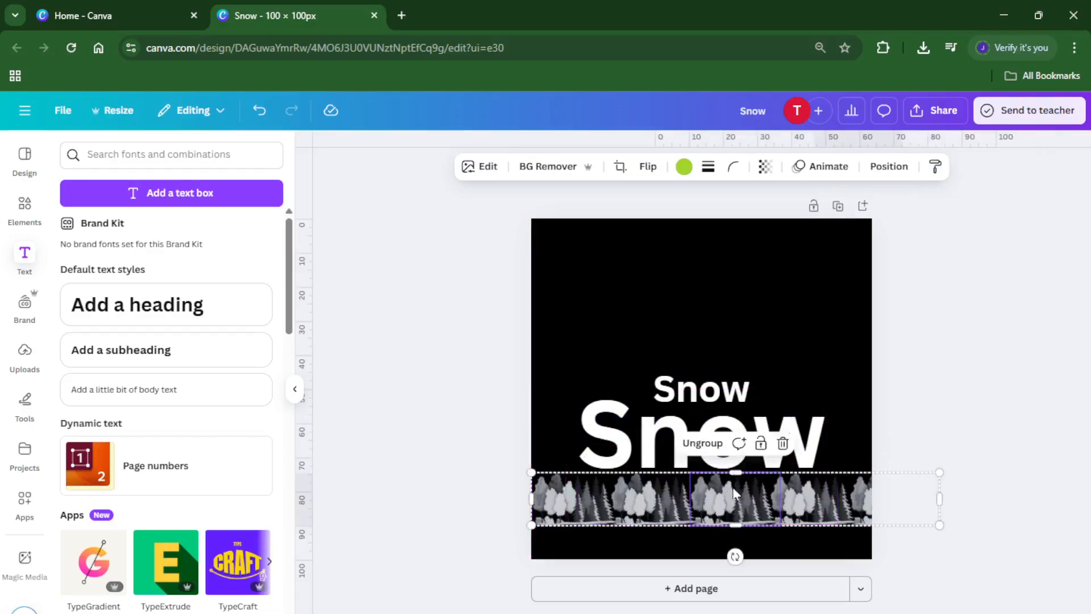
pyautogui.click(689, 373)
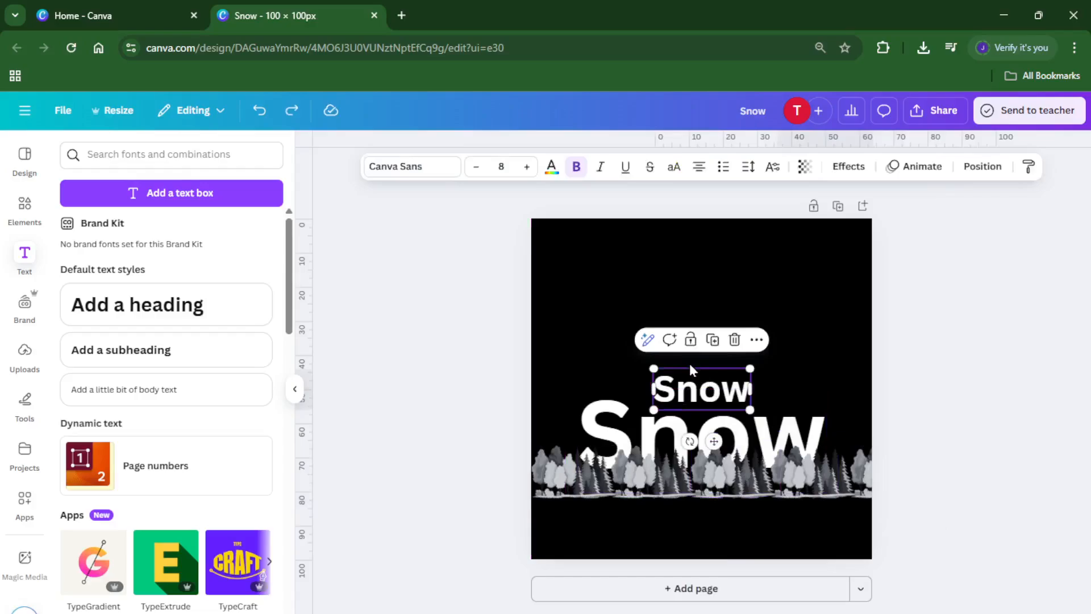
pyautogui.press('Delete')
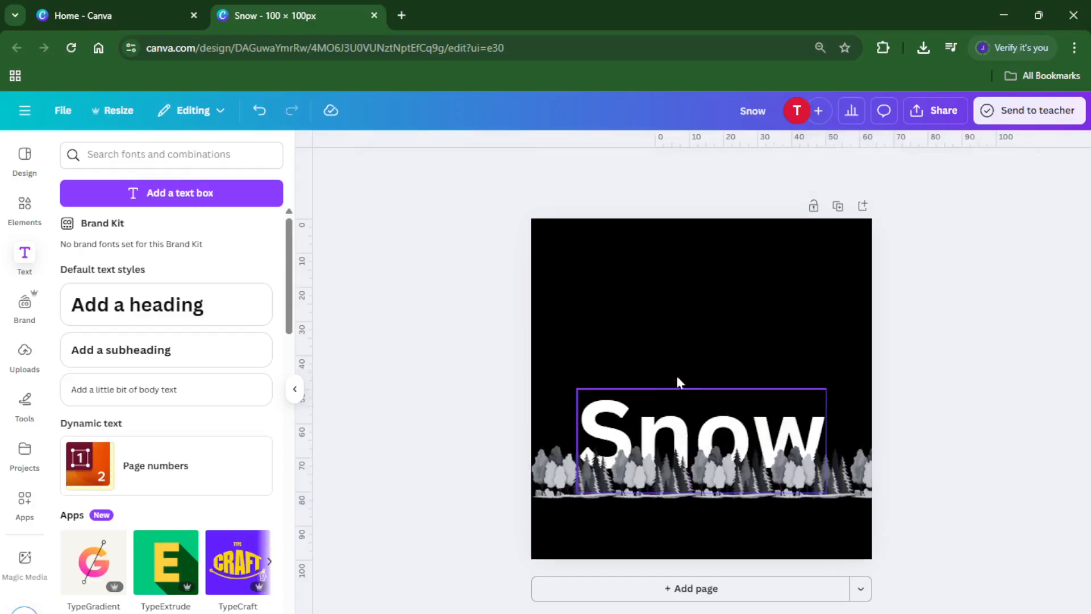
# Search the elements for "snow forest" and place the first snowy fir-tree graphic in the upper part of the page, above the text
pyautogui.click(25, 205)
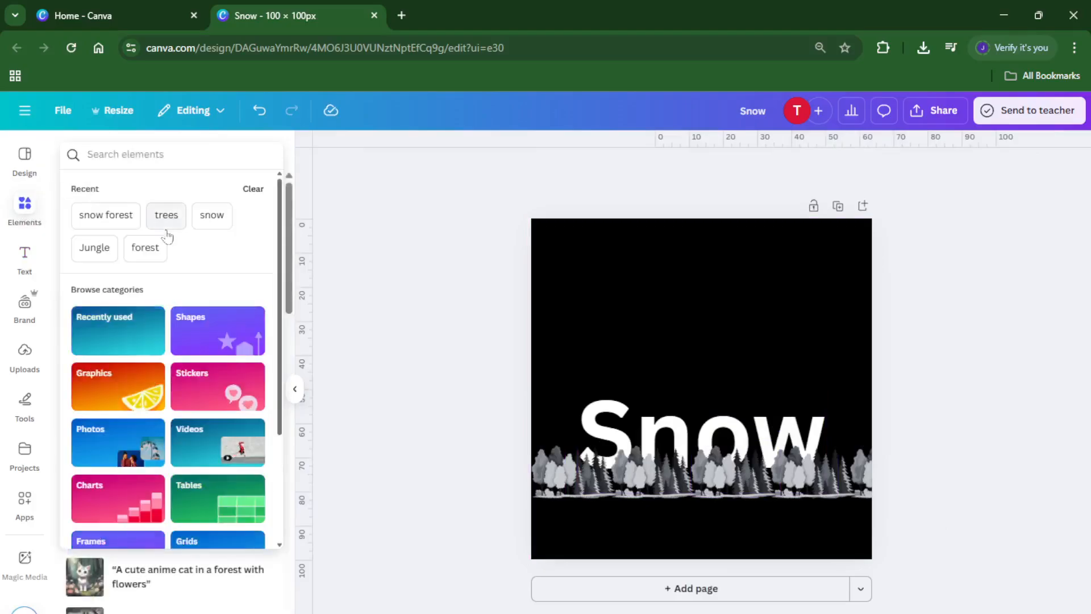
pyautogui.write('snow')
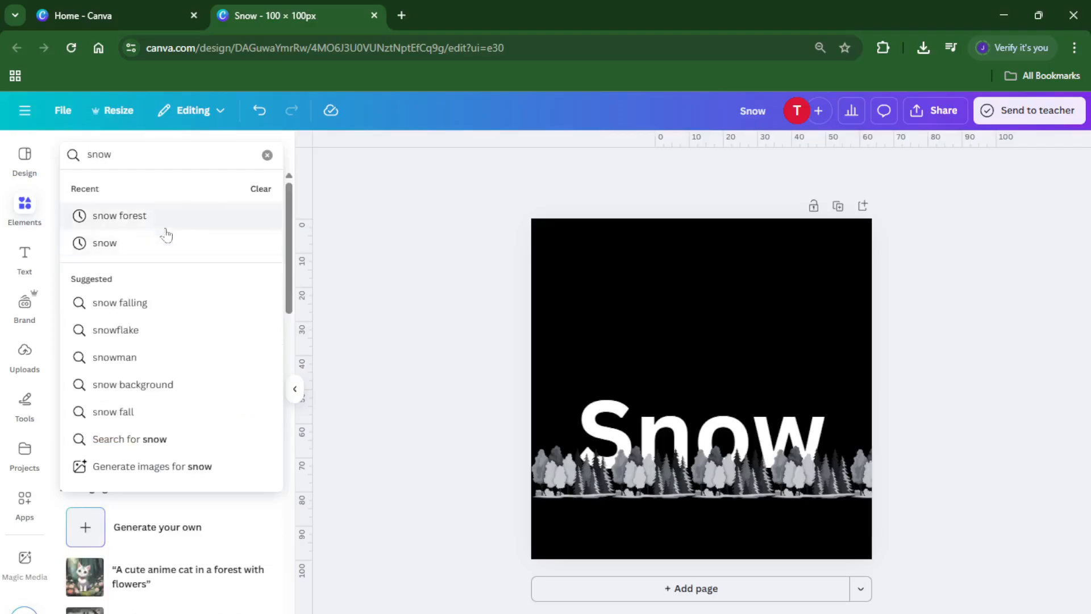
pyautogui.click(162, 216)
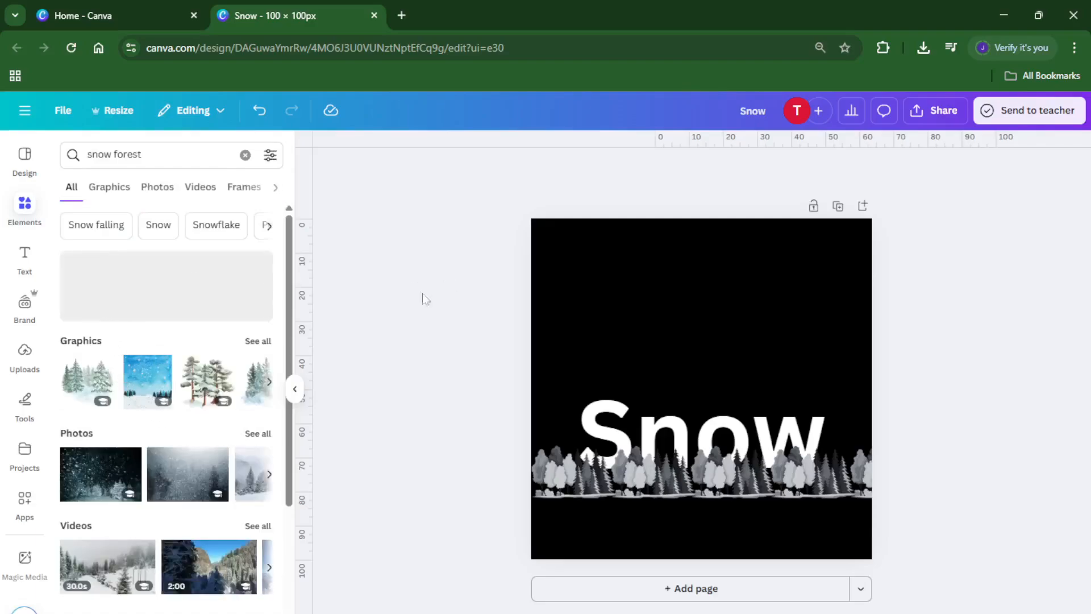
pyautogui.click(96, 377)
pyautogui.moveTo(758, 318); pyautogui.dragTo(757, 296)
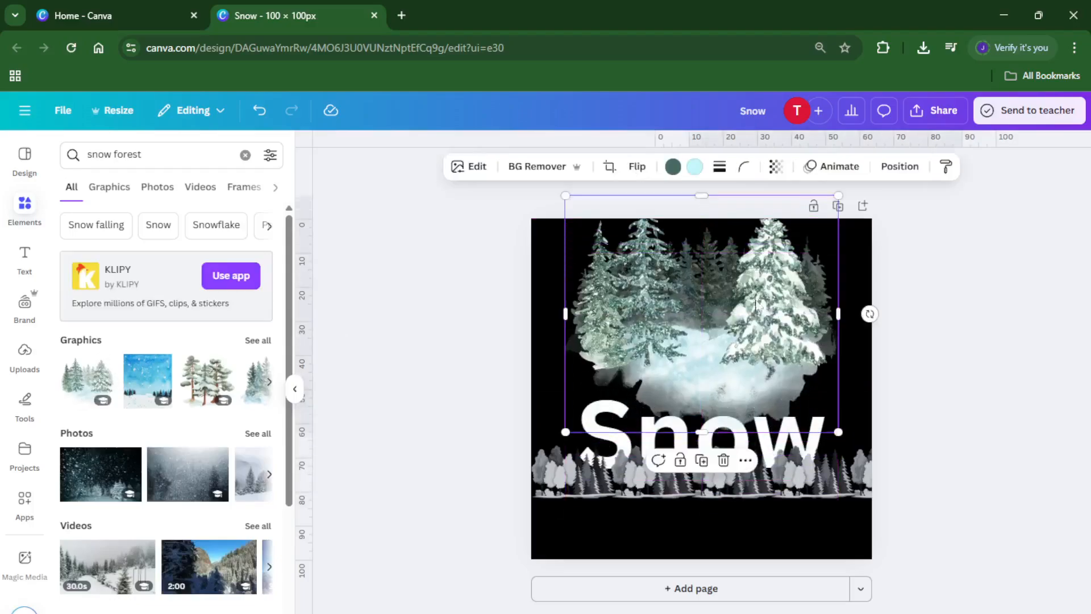
# Select the forest graphic, the "Snow" text and the tree row together and move them down to the page's bottom edge
pyautogui.click(1005, 318)
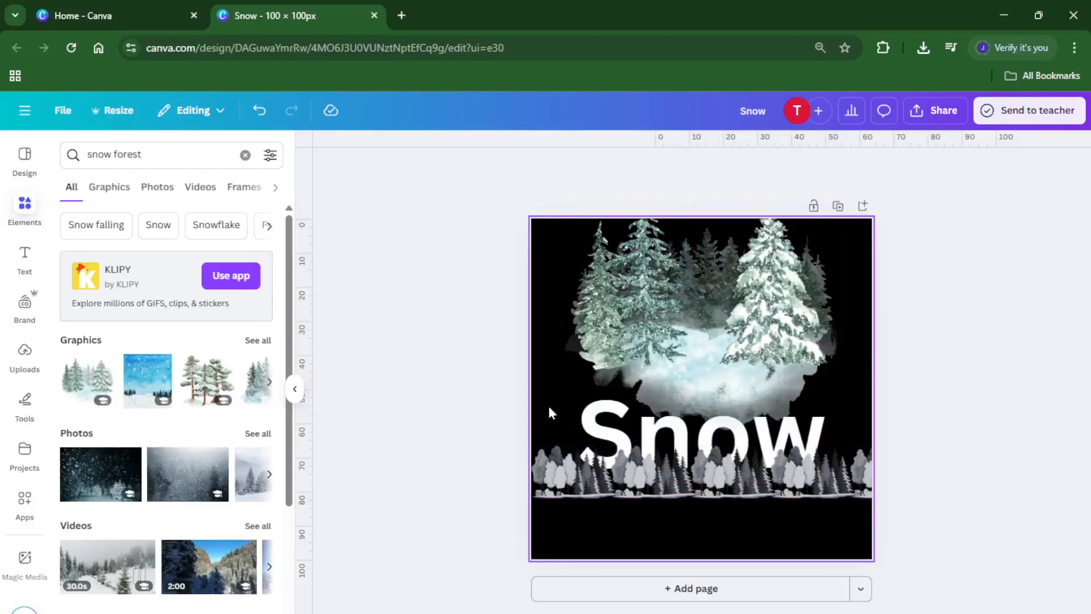
pyautogui.moveTo(535, 429); pyautogui.dragTo(701, 507)
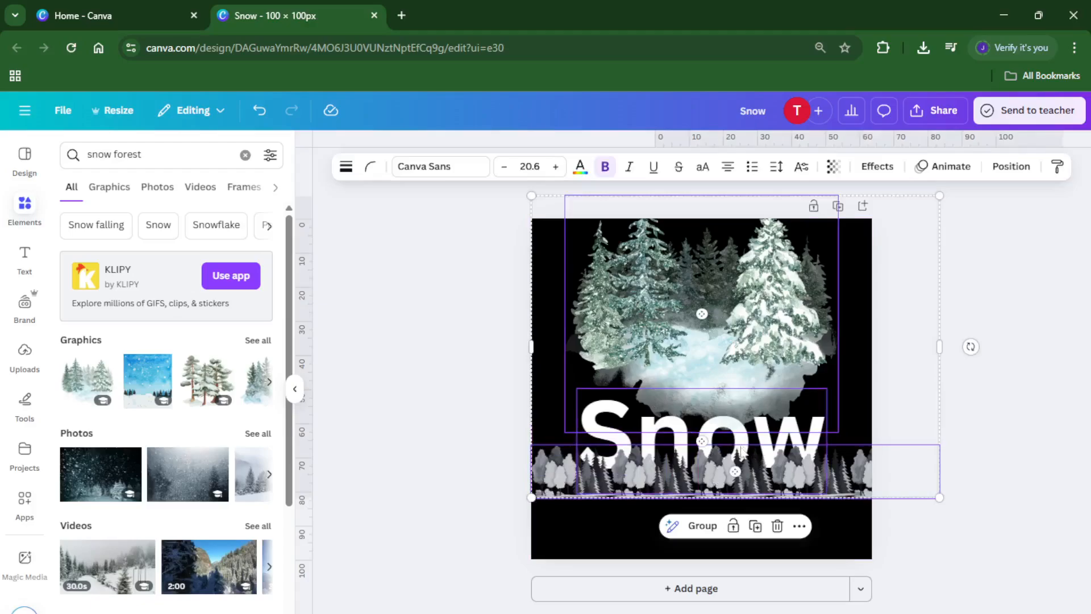
pyautogui.moveTo(745, 451); pyautogui.dragTo(742, 504)
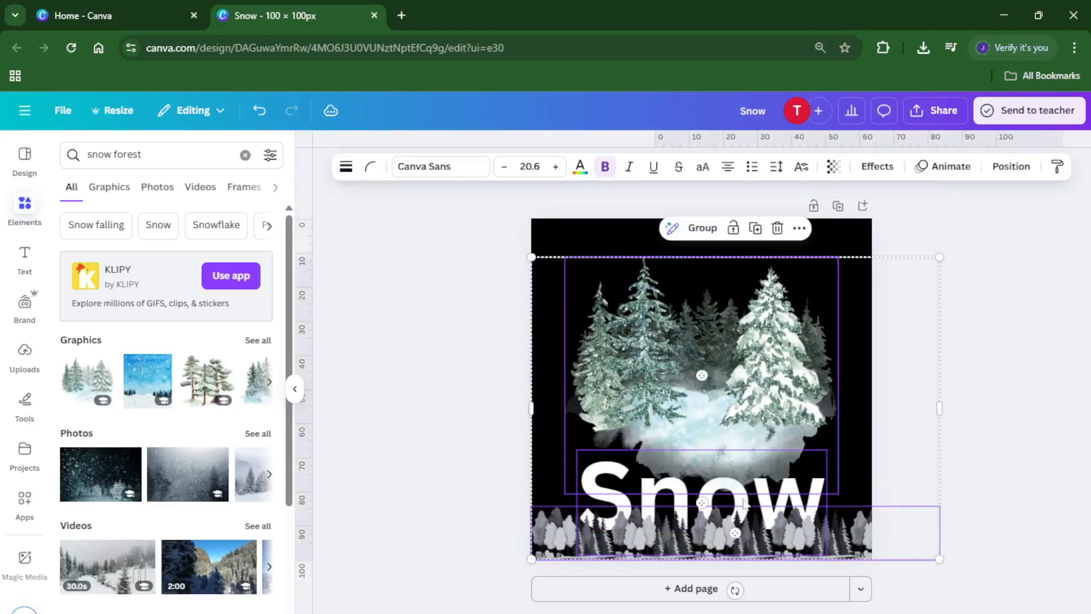
# Move the forest graphic up so it sits clear above the "Snow" text, and close the design
pyautogui.click(745, 381)
pyautogui.moveTo(730, 369); pyautogui.dragTo(726, 332)
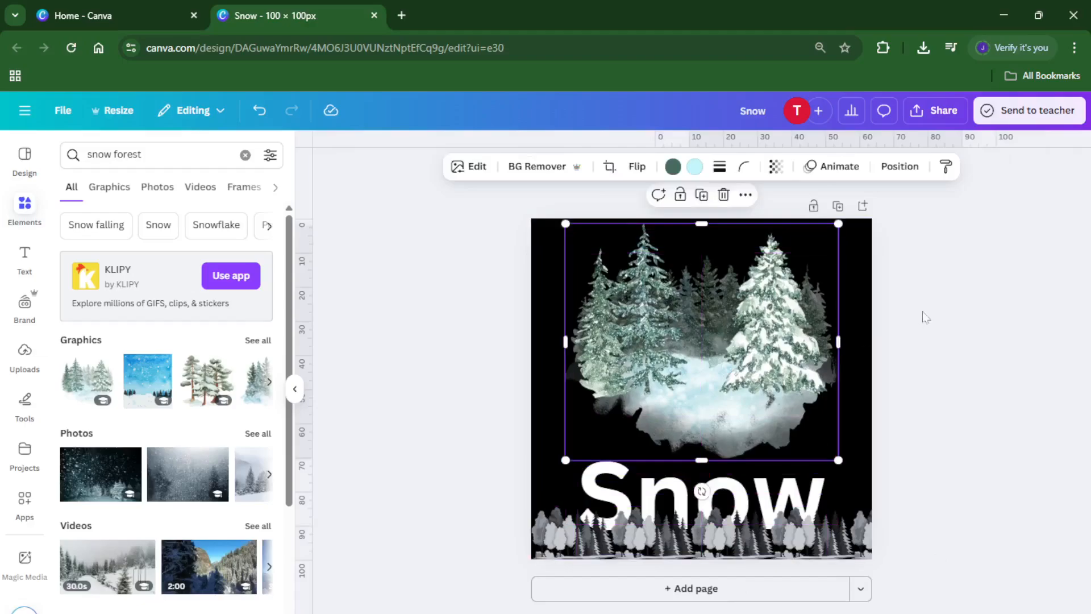
pyautogui.click(925, 317)
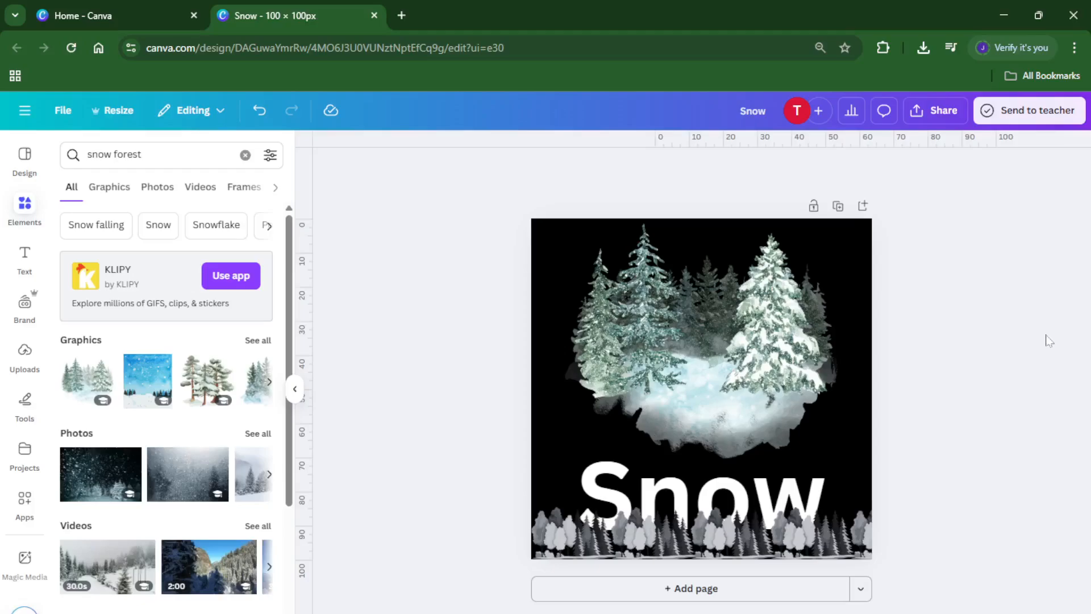
pyautogui.hotkey('ctrl', 'w')
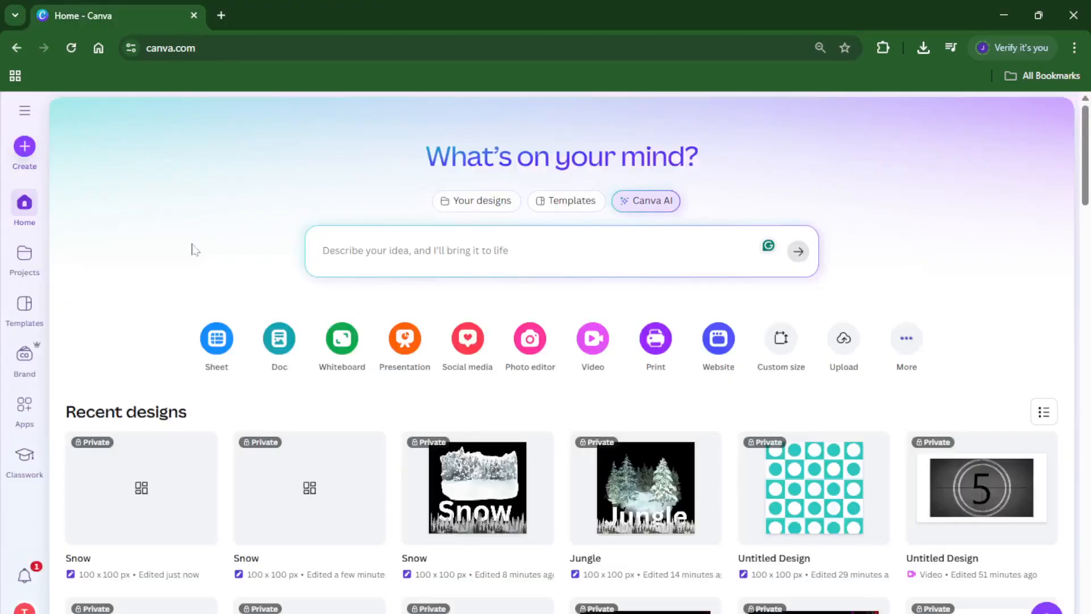